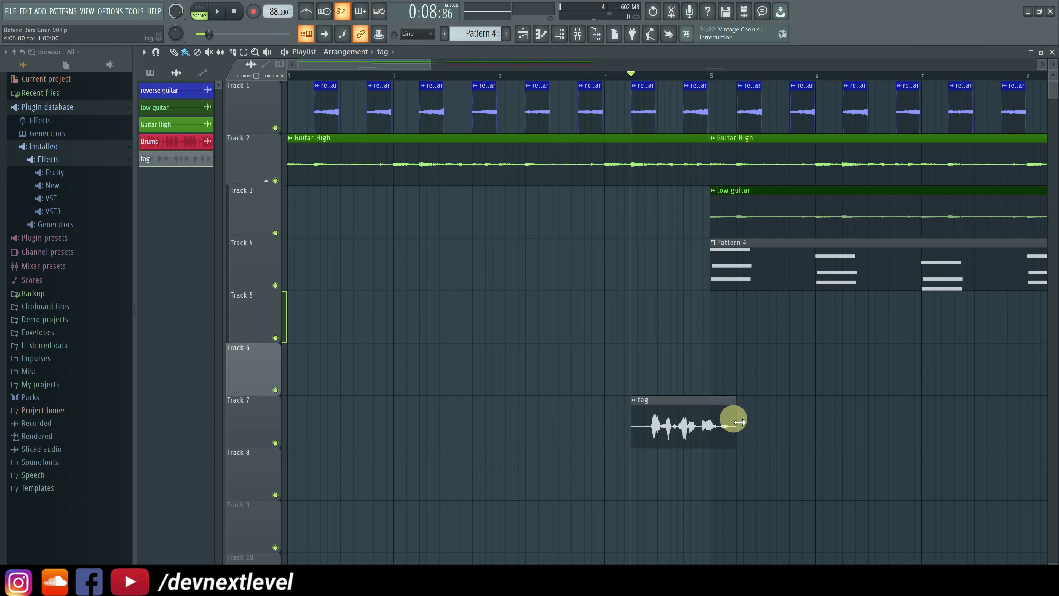
# Step: Try stretching the tag clip on Track 7 to a longer length, and reset its time stretch in the clip settings
pyautogui.moveTo(740, 419); pyautogui.dragTo(789, 419)
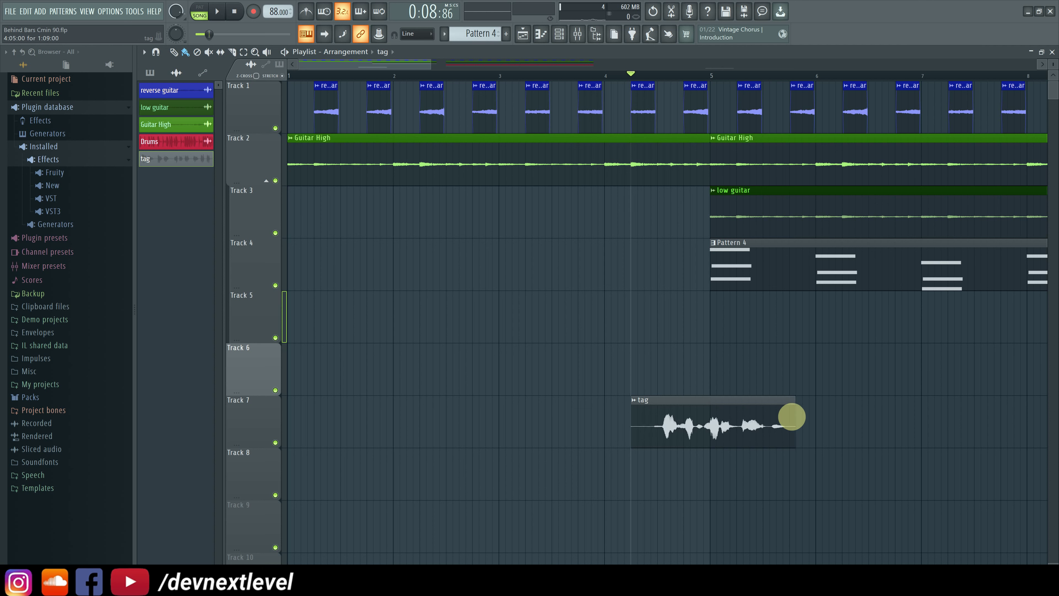
pyautogui.doubleClick(750, 426)
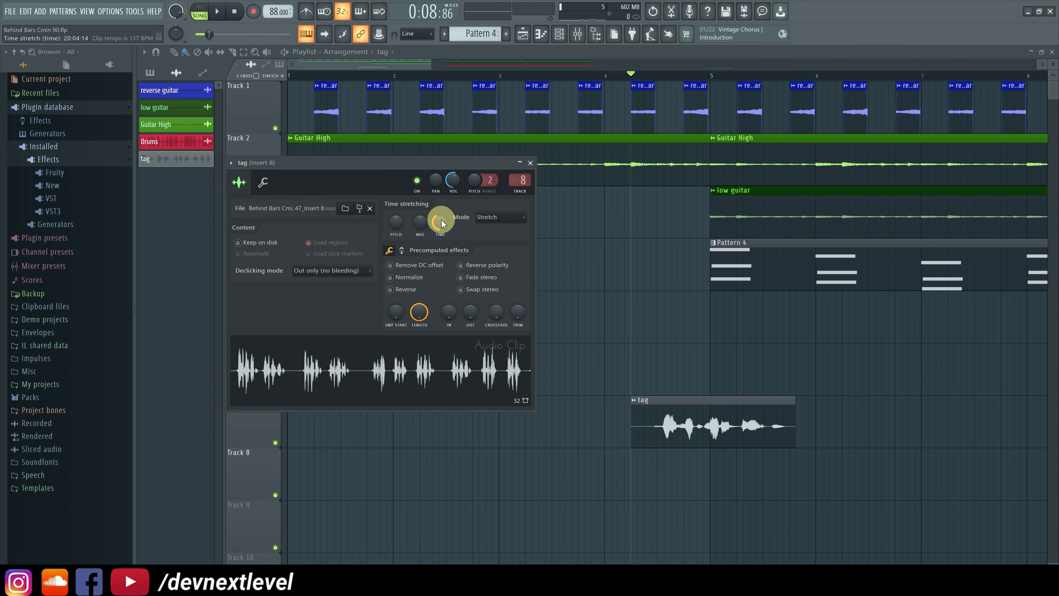
pyautogui.moveTo(435, 234); pyautogui.dragTo(435, 220)
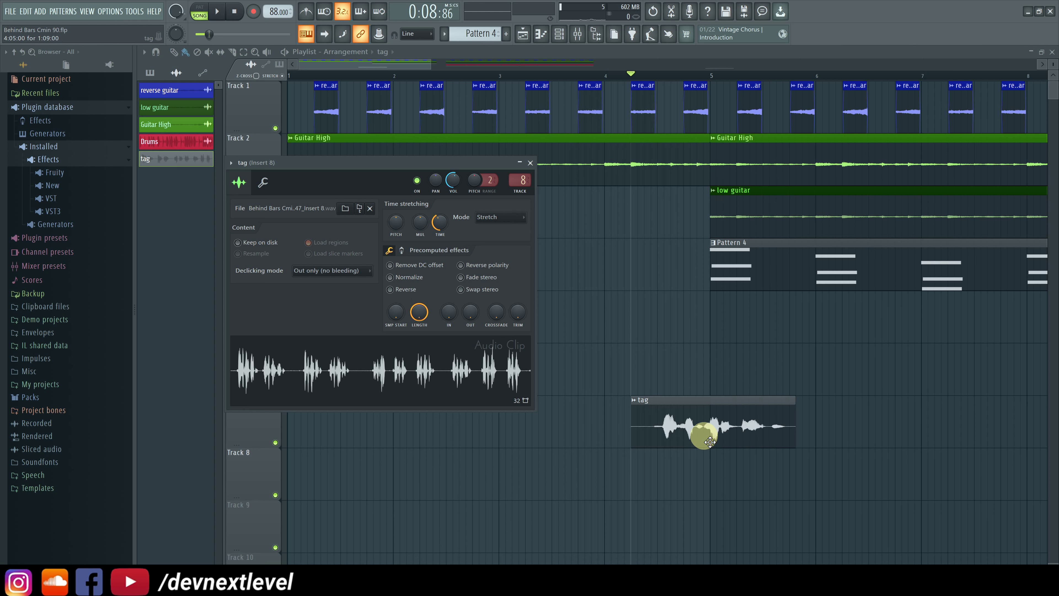
pyautogui.moveTo(440, 222); pyautogui.dragTo(440, 244)
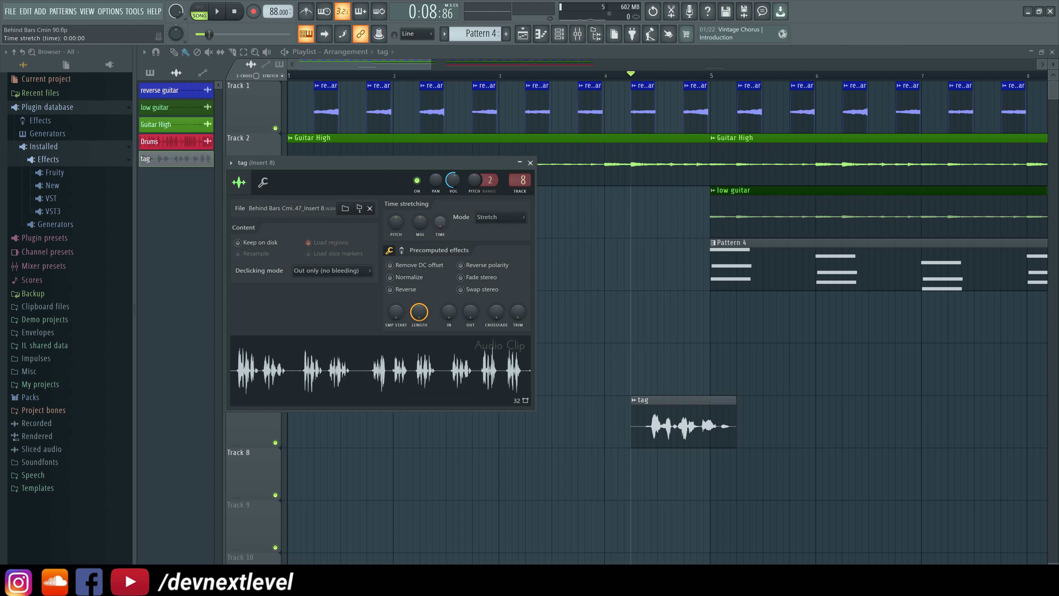
pyautogui.click(440, 222)
pyautogui.moveTo(272, 373); pyautogui.dragTo(670, 292)
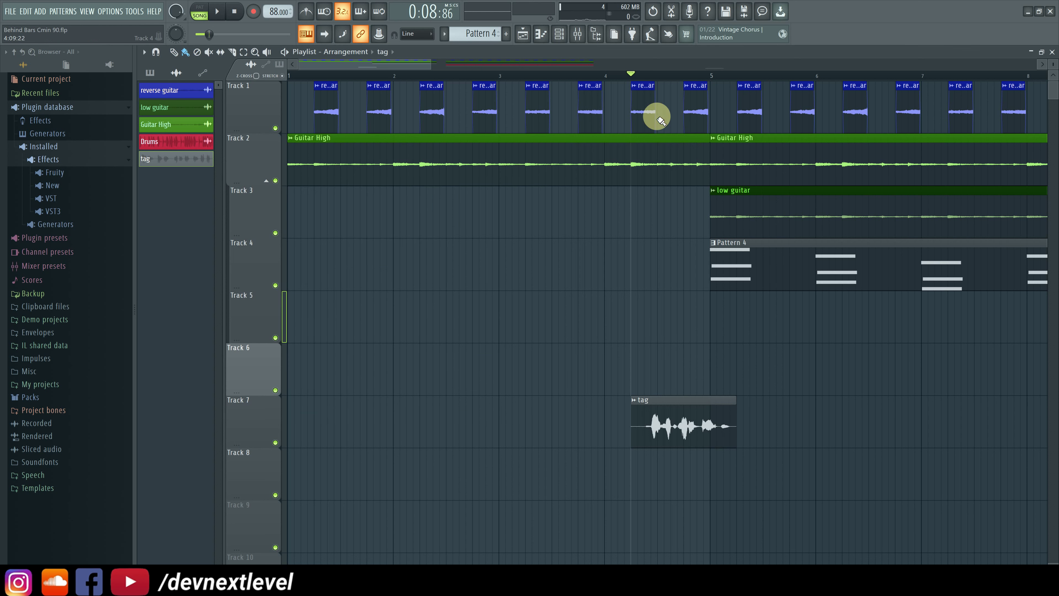
# Step: Turn off clip stretching and extend the end of the tag clip on Track 7 to a length of 1:01:00, checking playback
pyautogui.press('space')
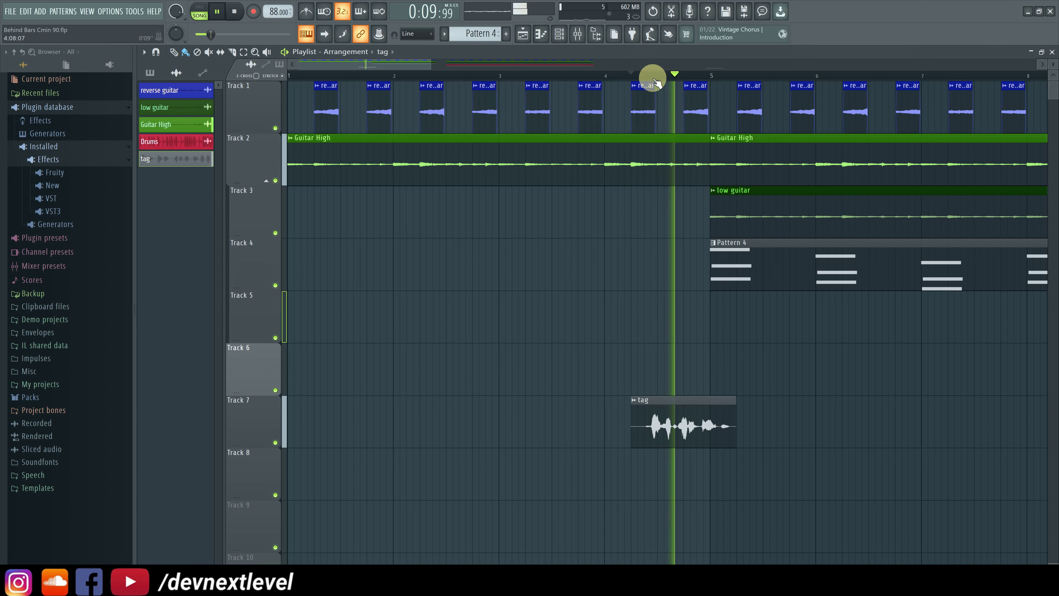
pyautogui.press('space')
pyautogui.moveTo(732, 401)
pyautogui.mouseDown()
pyautogui.moveTo(910, 402)
pyautogui.moveTo(713, 414)
pyautogui.moveTo(735, 419)
pyautogui.mouseUp()
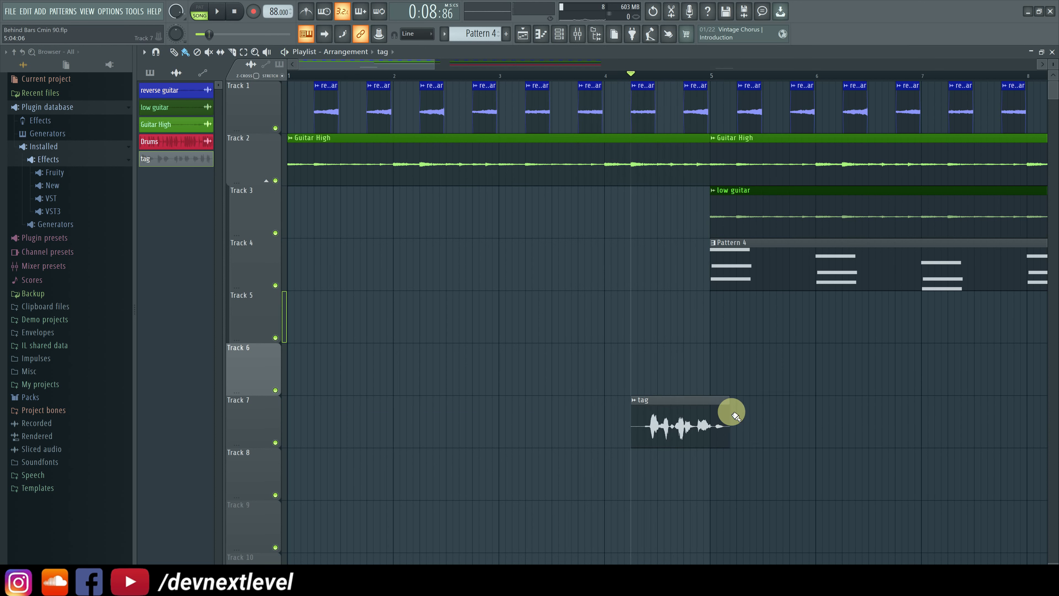
pyautogui.click(282, 76)
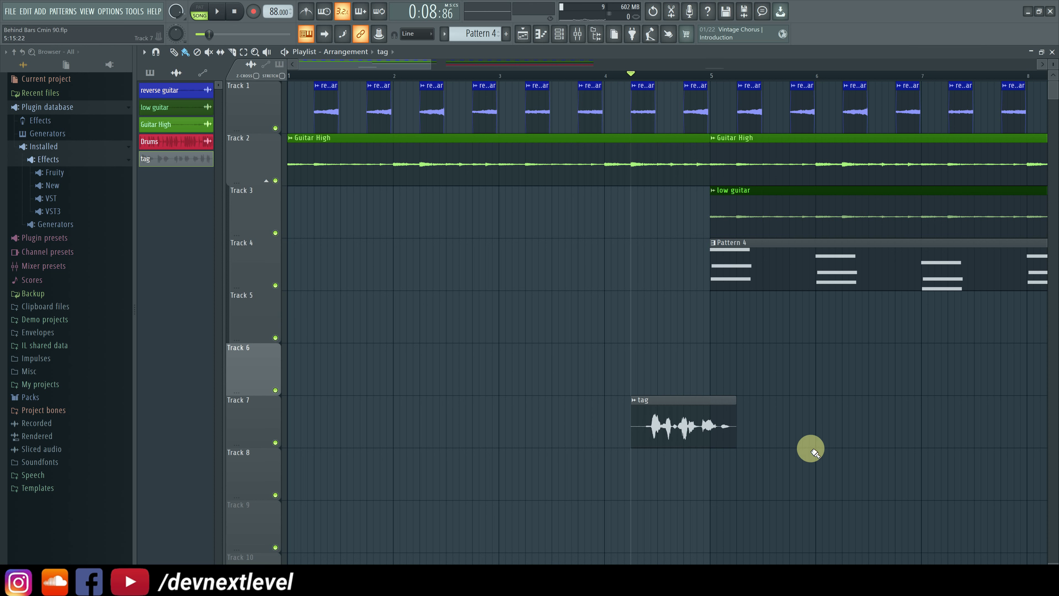
pyautogui.moveTo(736, 418)
pyautogui.mouseDown()
pyautogui.moveTo(1012, 414)
pyautogui.moveTo(742, 431)
pyautogui.mouseUp()
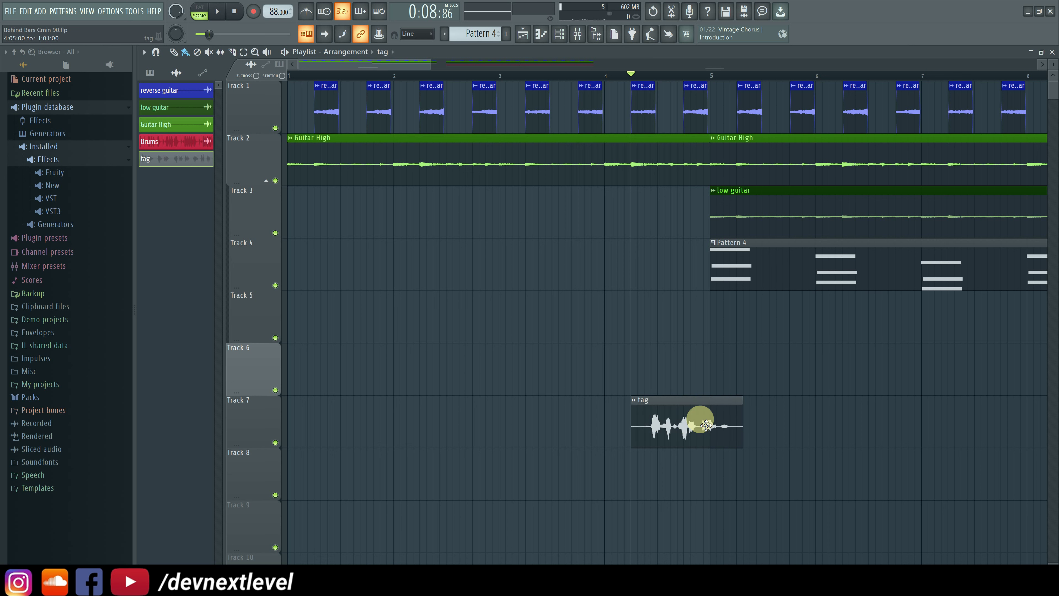
pyautogui.press('space')
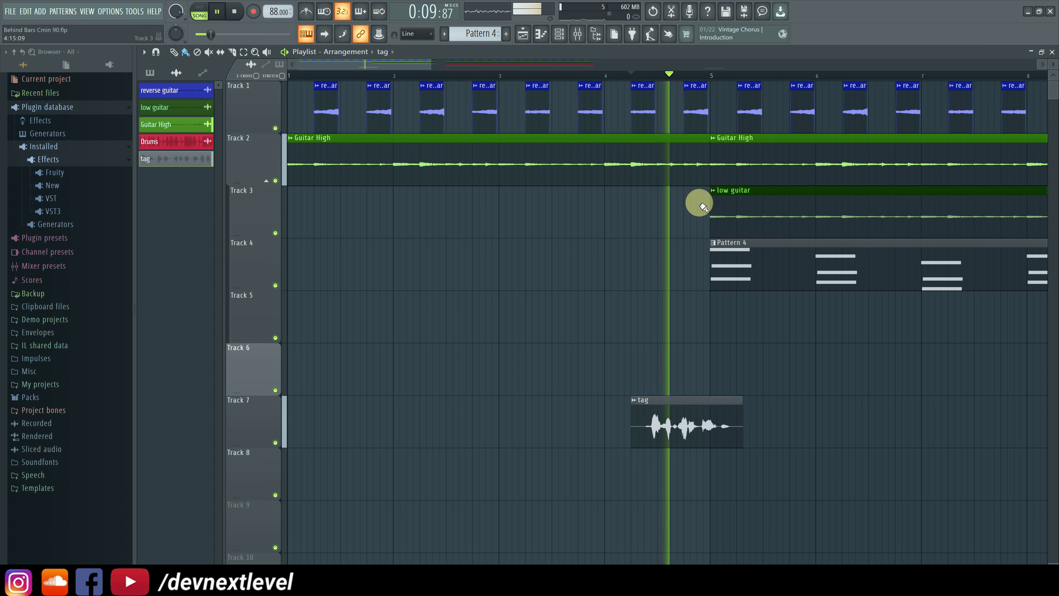
pyautogui.press('space')
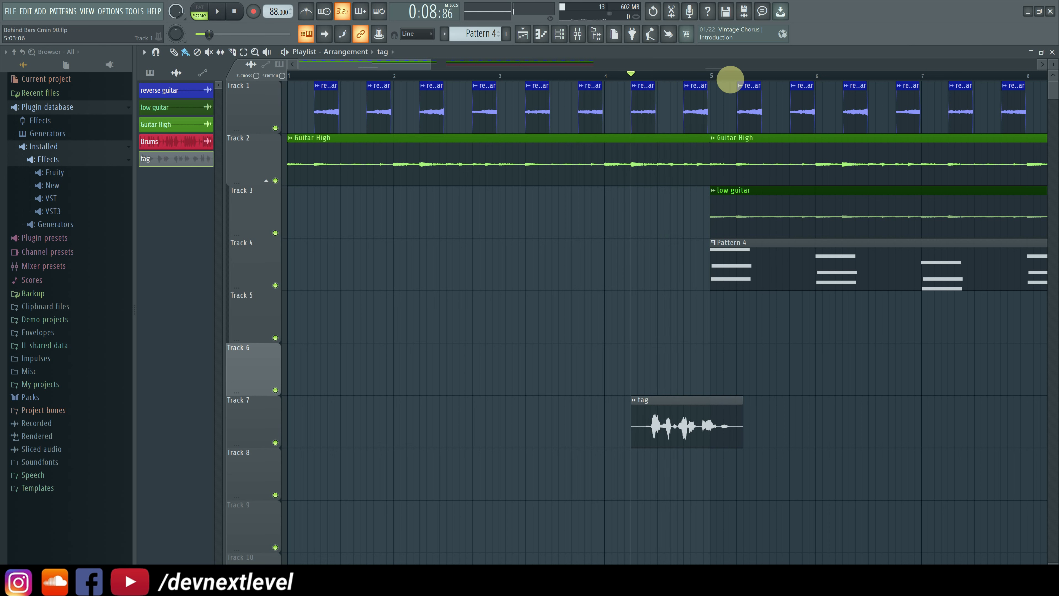
# Step: Turn on the metronome and play the arrangement from bar 3 to check the tag's timing against the beat
pyautogui.scroll(5, 735, 79)
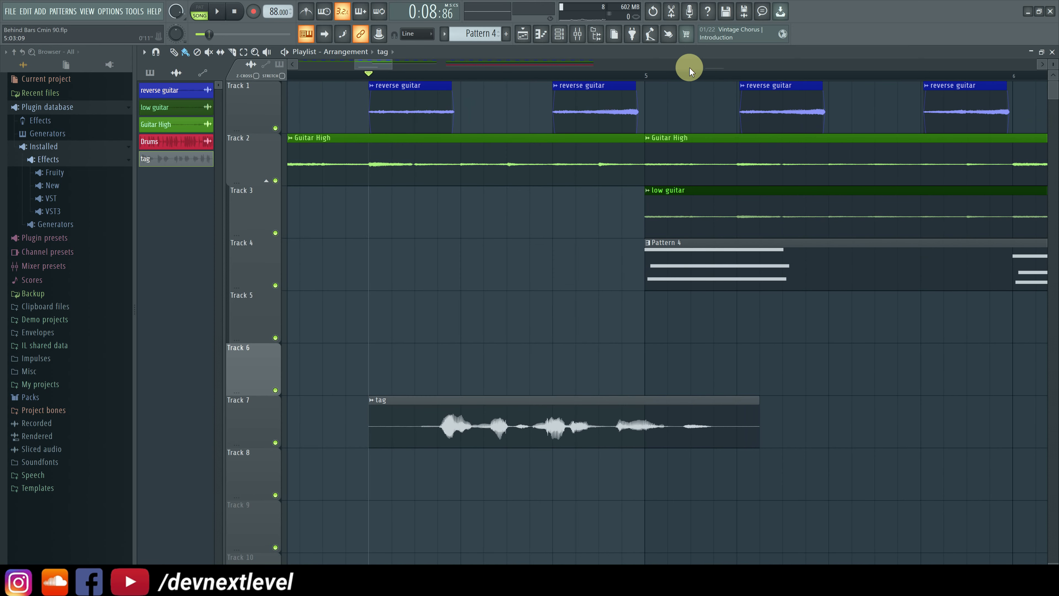
pyautogui.scroll(-4, 687, 73)
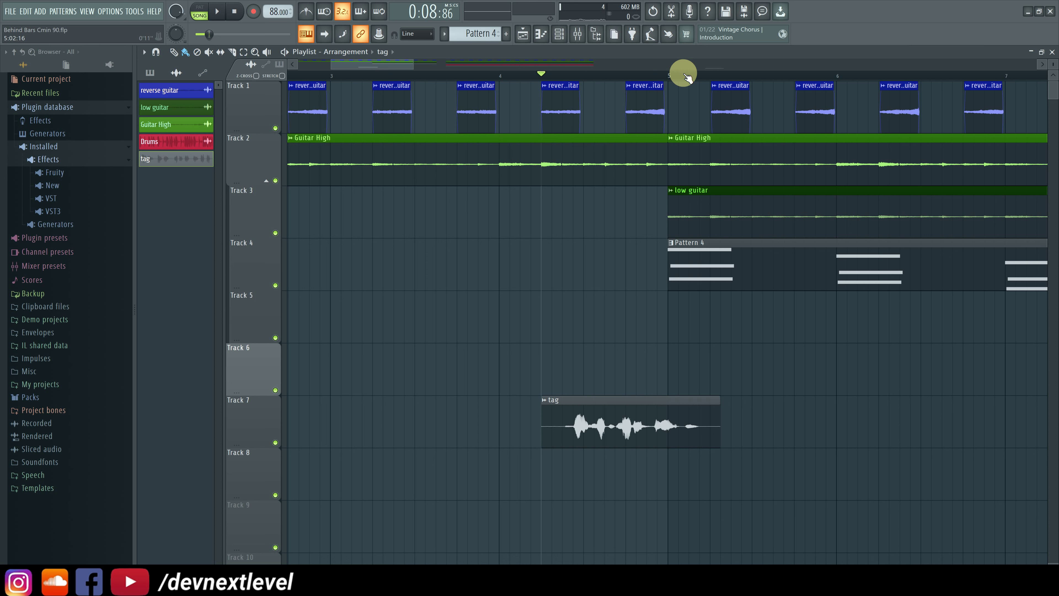
pyautogui.click(307, 13)
pyautogui.click(466, 76)
pyautogui.press('space')
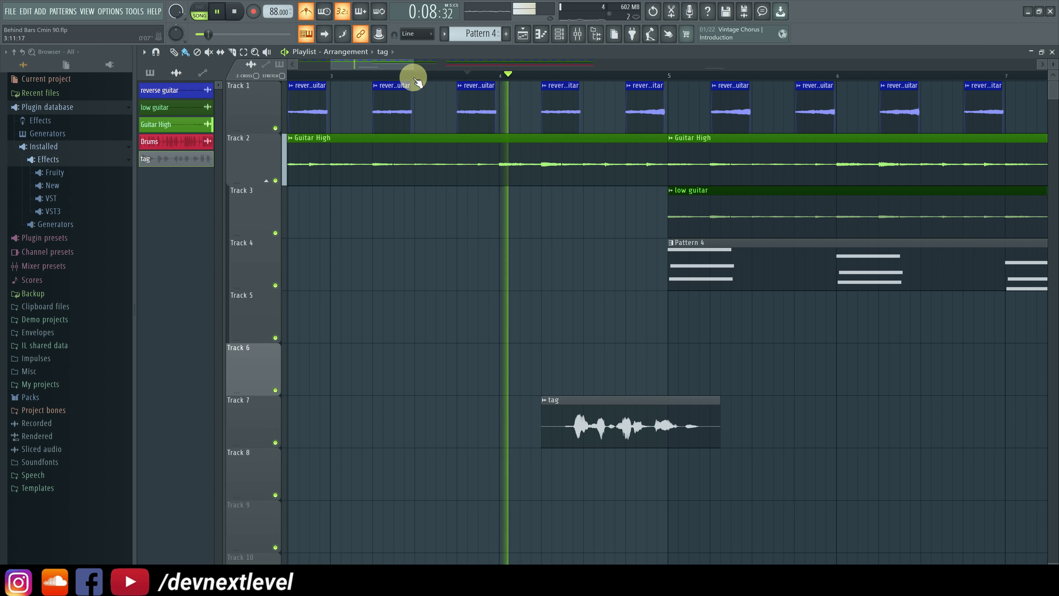
pyautogui.click(333, 76)
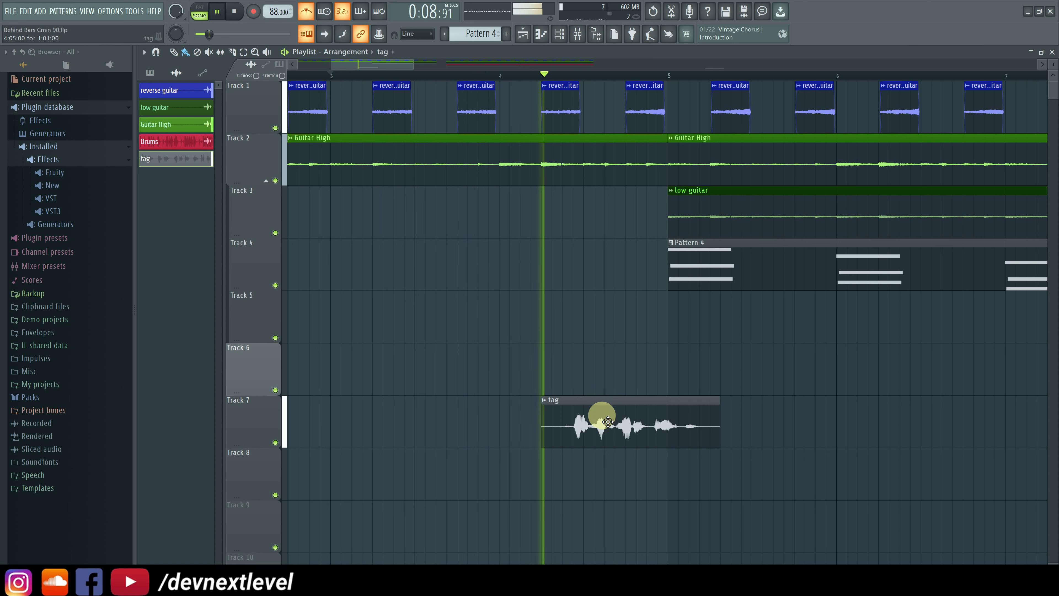
pyautogui.press('space')
pyautogui.press('space')
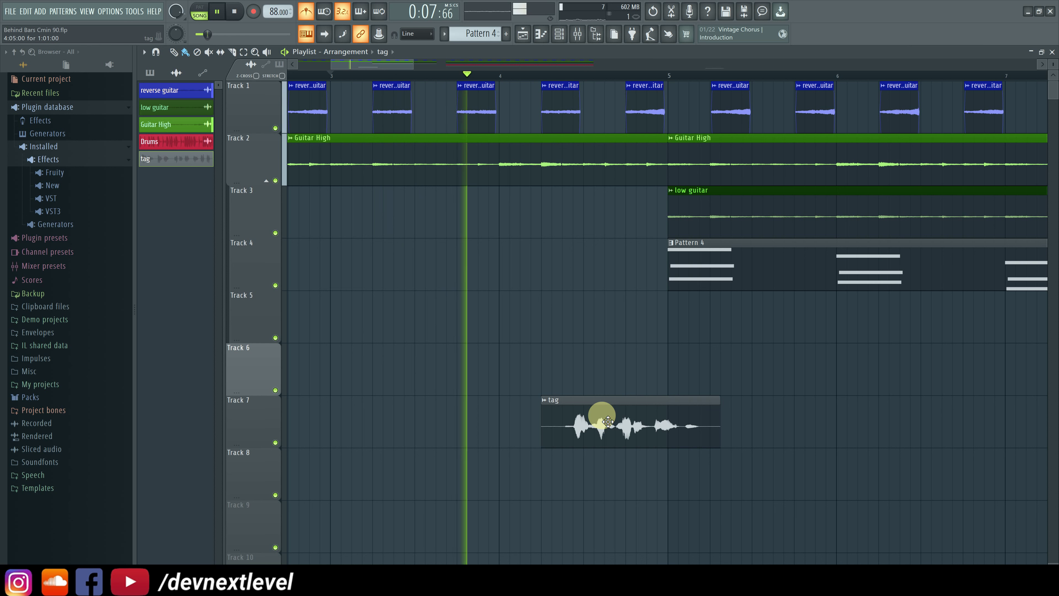
pyautogui.press('space')
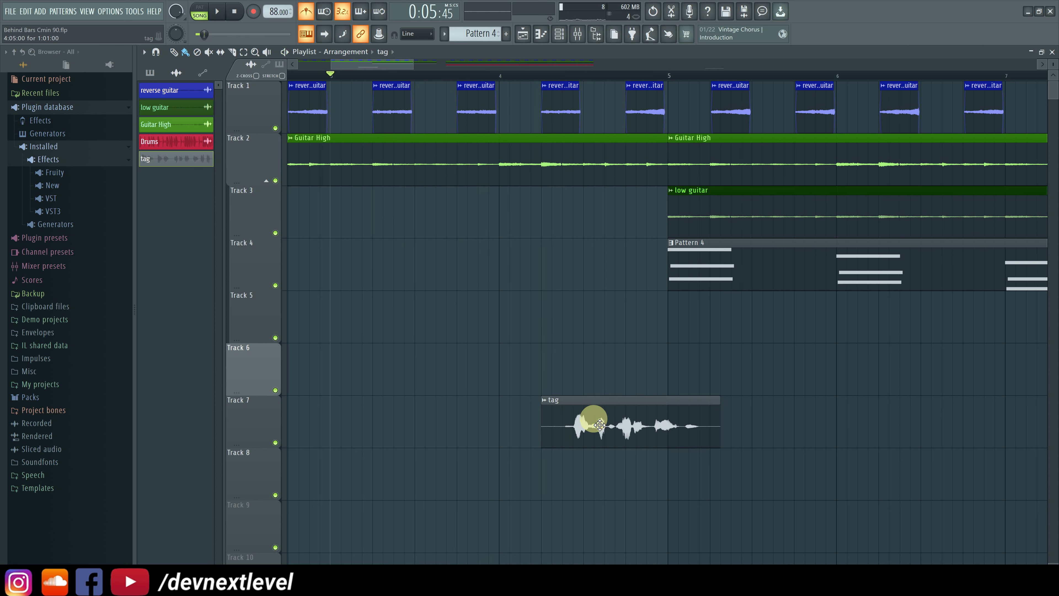
# Step: Shift the tag clip slightly earlier and slice off the silence before its first word, checking playback
pyautogui.moveTo(597, 426); pyautogui.dragTo(586, 426)
pyautogui.click(232, 51)
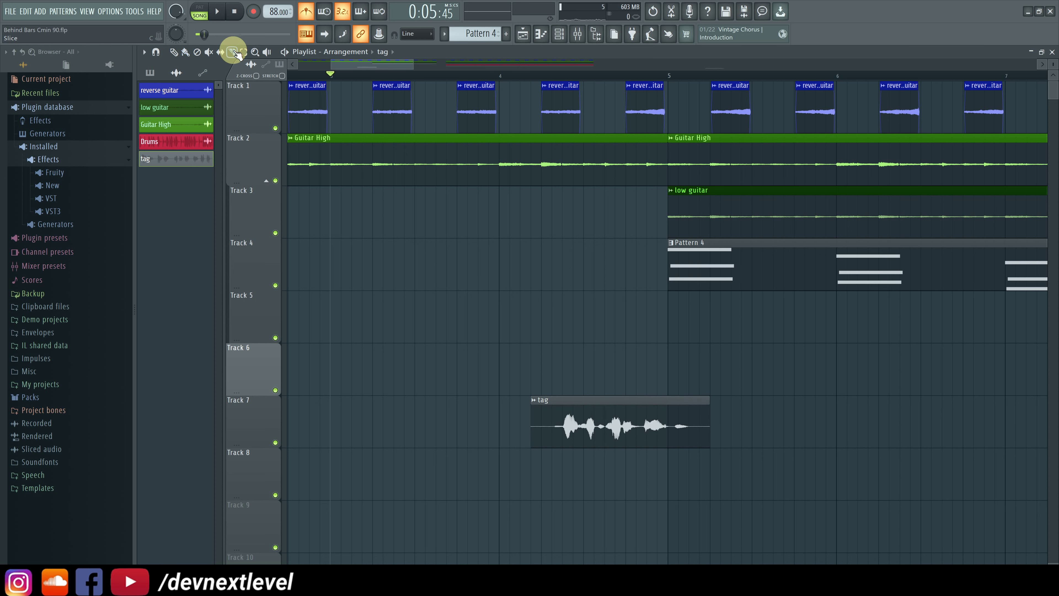
pyautogui.click(568, 410)
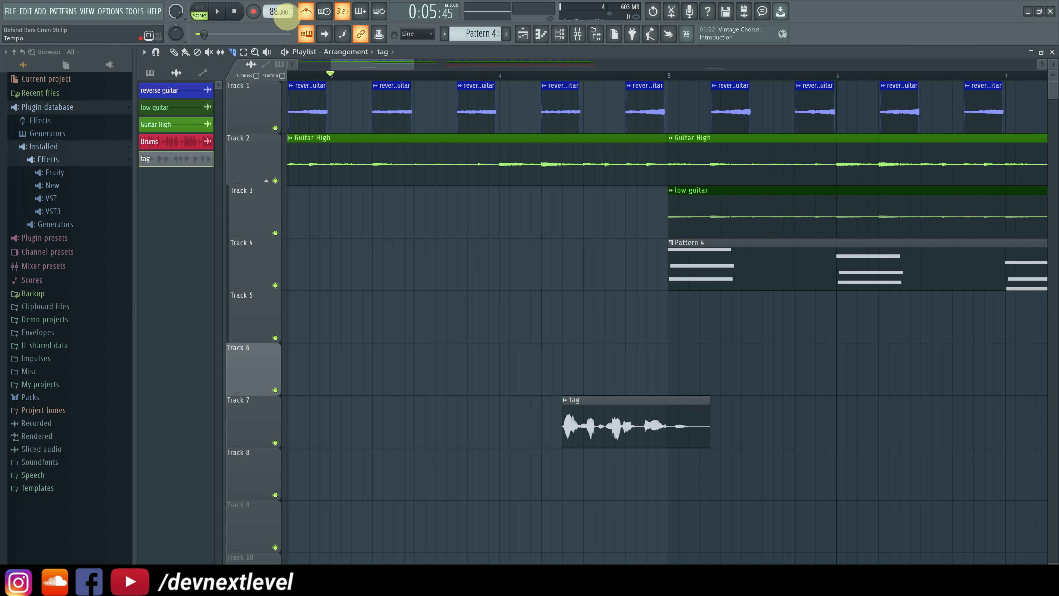
pyautogui.click(185, 52)
pyautogui.press('space')
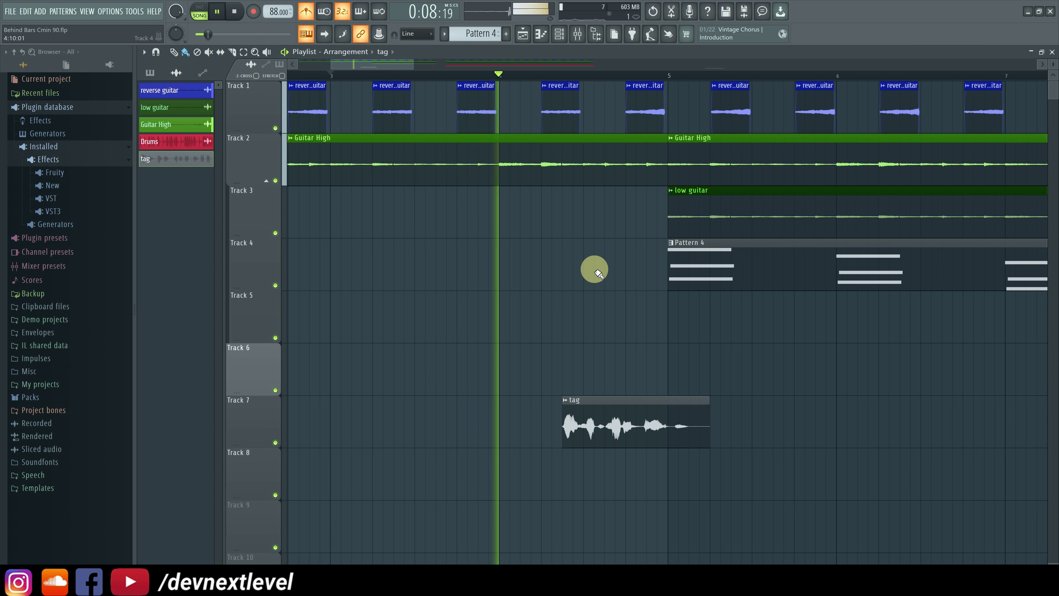
pyautogui.press('space')
# Step: Turn clip stretching back on, compress the tag clip to a length of 0:10:20, and play it from bar 4
pyautogui.click(625, 75)
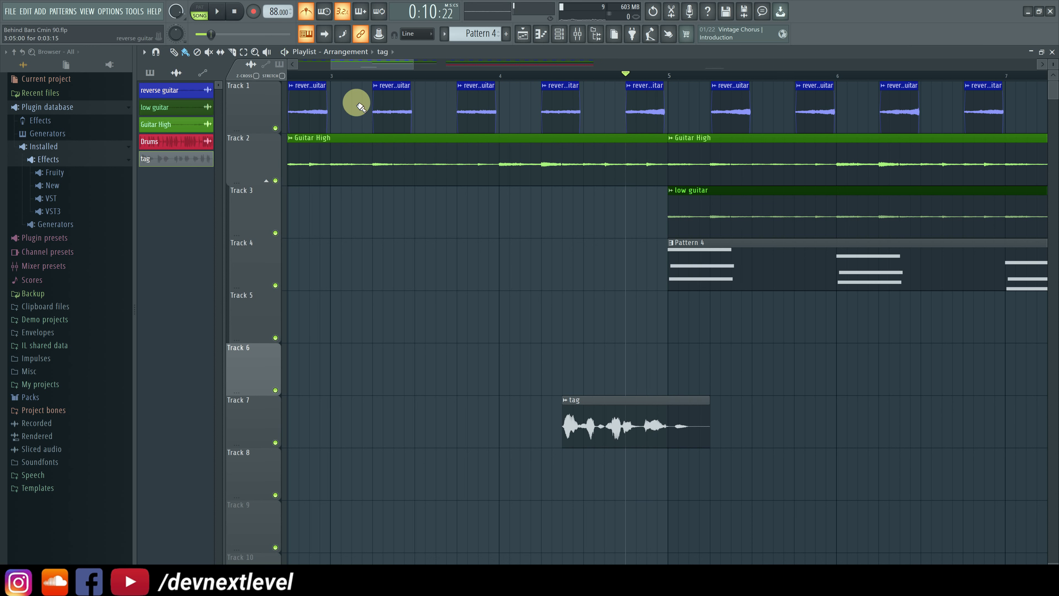
pyautogui.click(282, 76)
pyautogui.moveTo(710, 408); pyautogui.dragTo(674, 410)
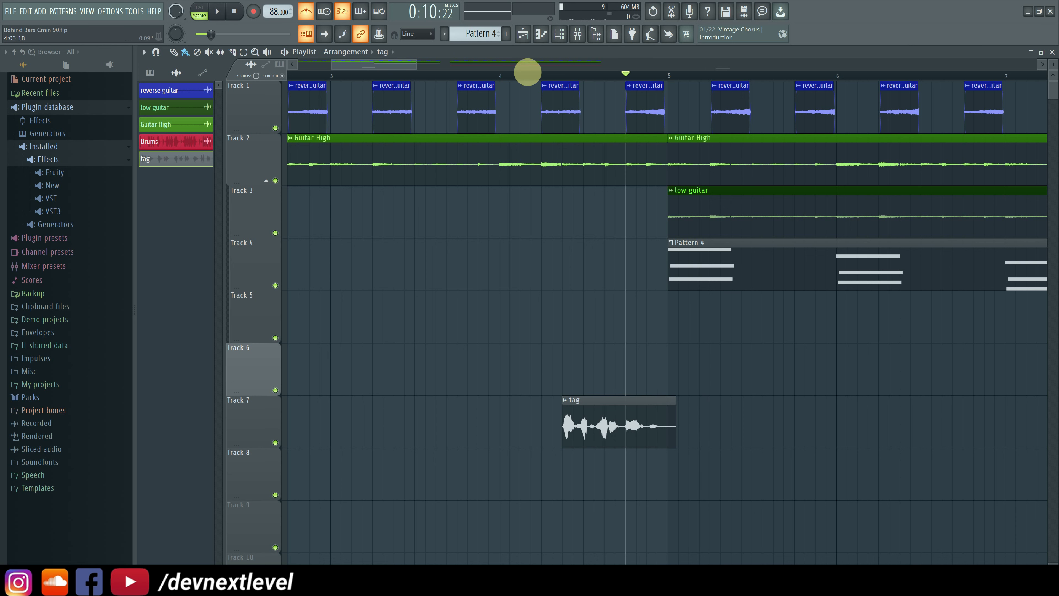
pyautogui.click(502, 76)
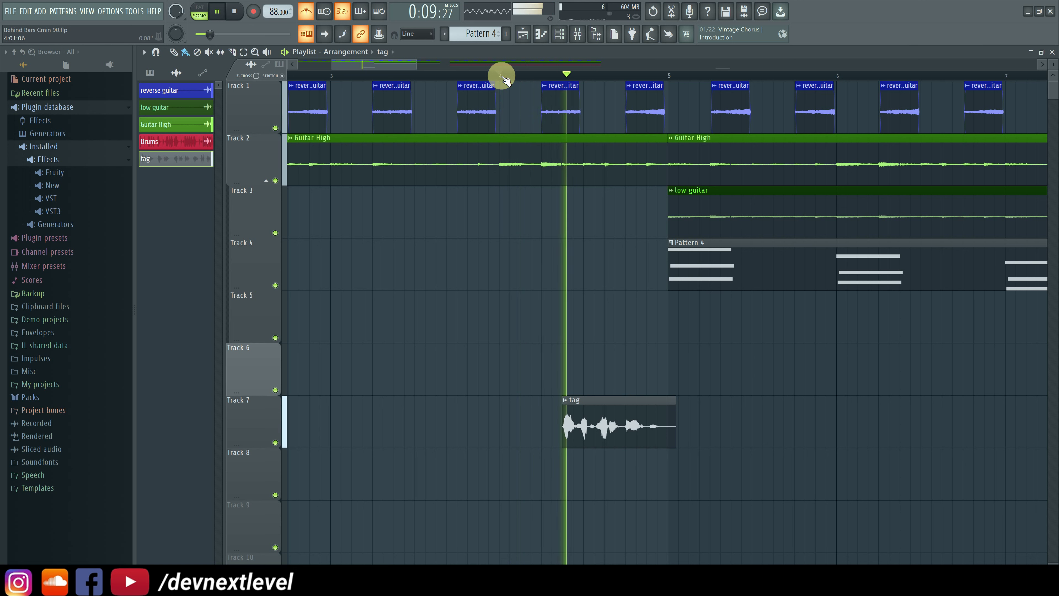
pyautogui.click(502, 76)
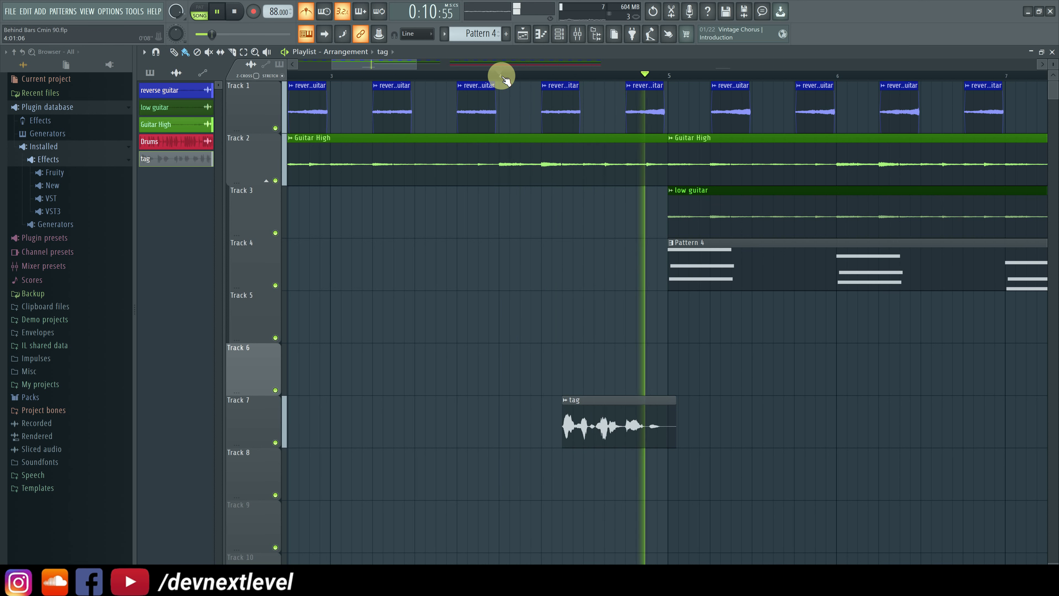
pyautogui.press('space')
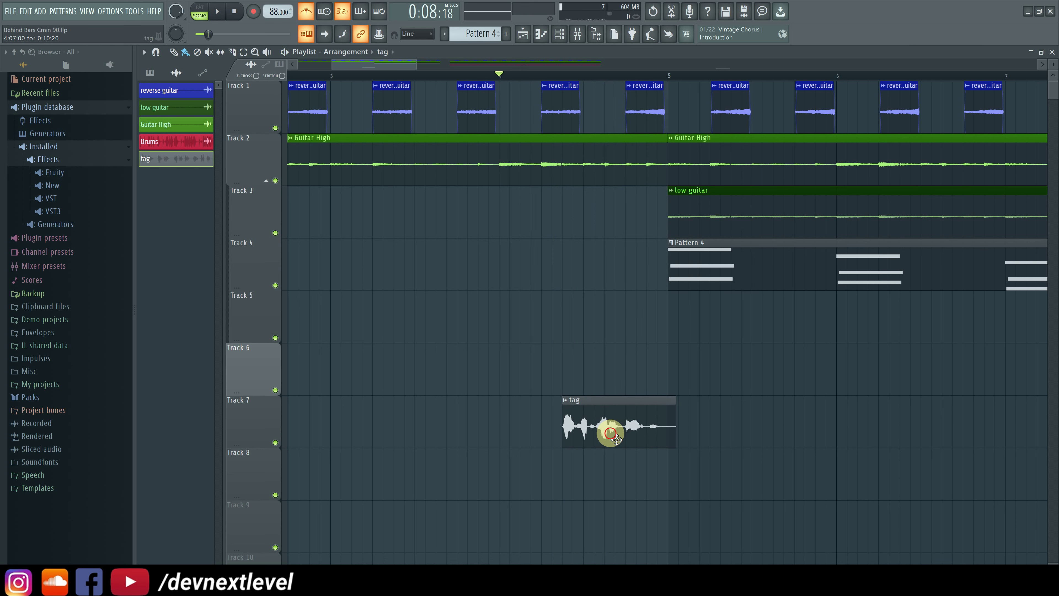
# Step: In the tag clip's settings, reset the time-stretching pitch and set the stretch mode to Stretch Pro
pyautogui.doubleClick(610, 433)
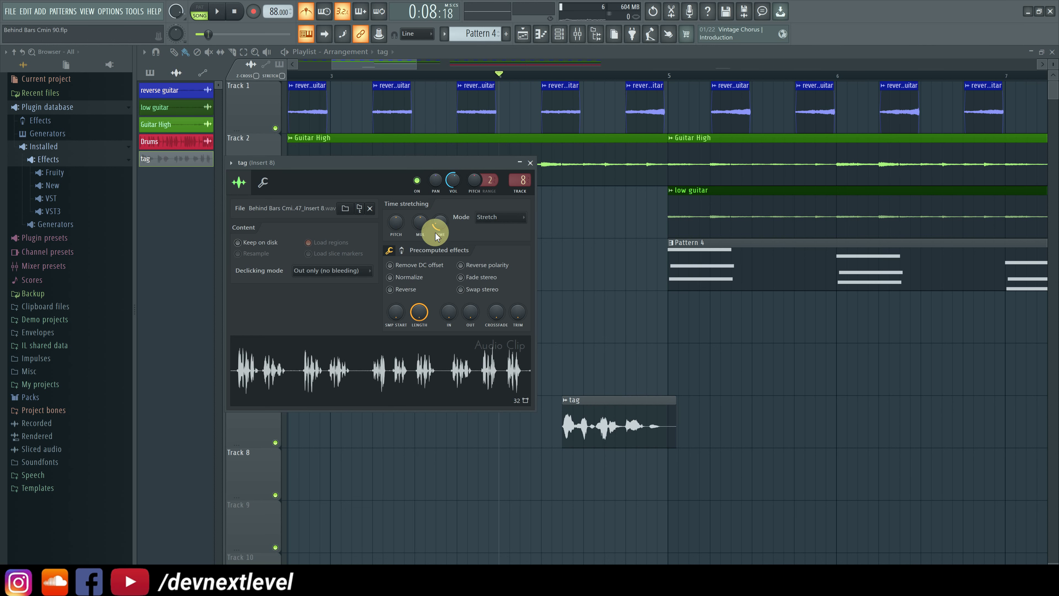
pyautogui.rightClick(396, 225)
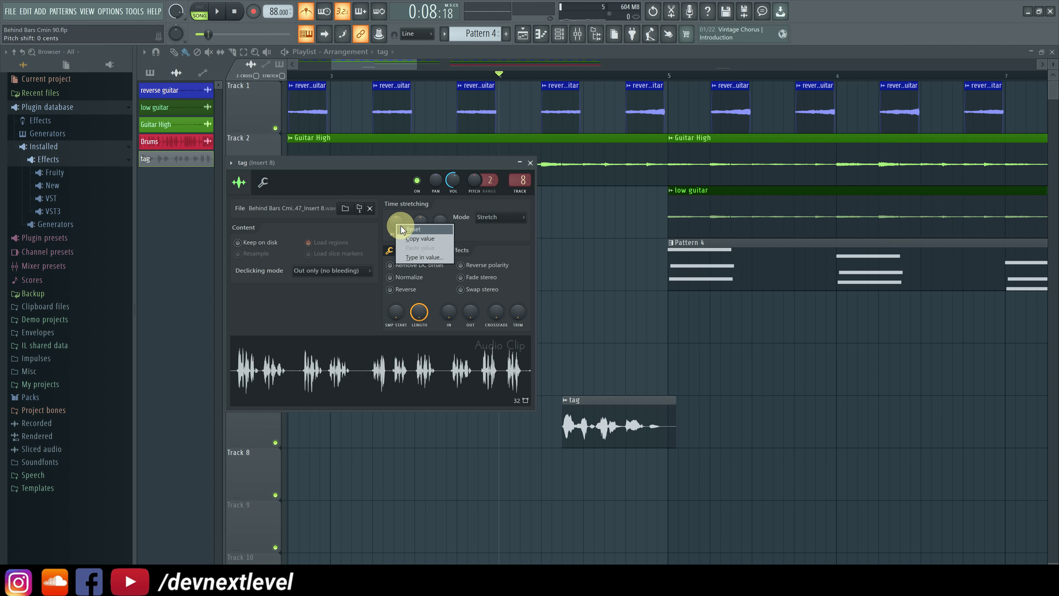
pyautogui.click(407, 228)
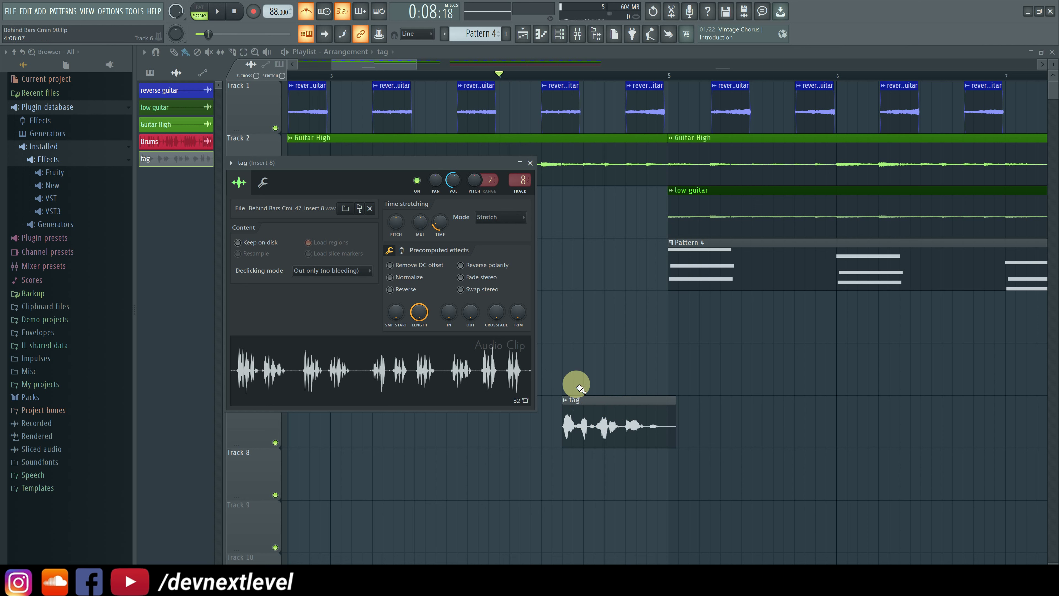
pyautogui.click(497, 217)
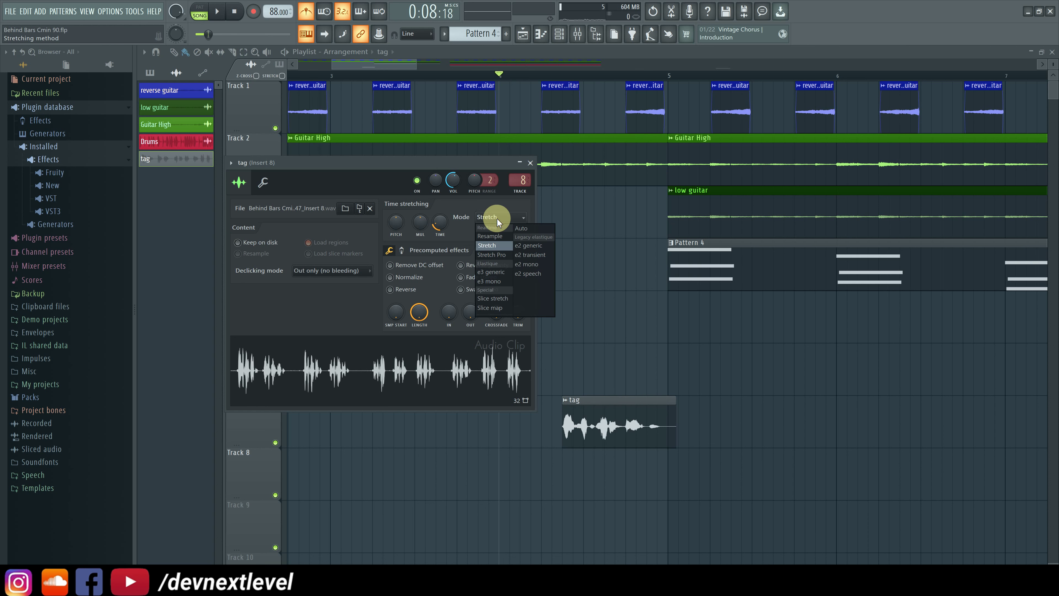
pyautogui.click(496, 256)
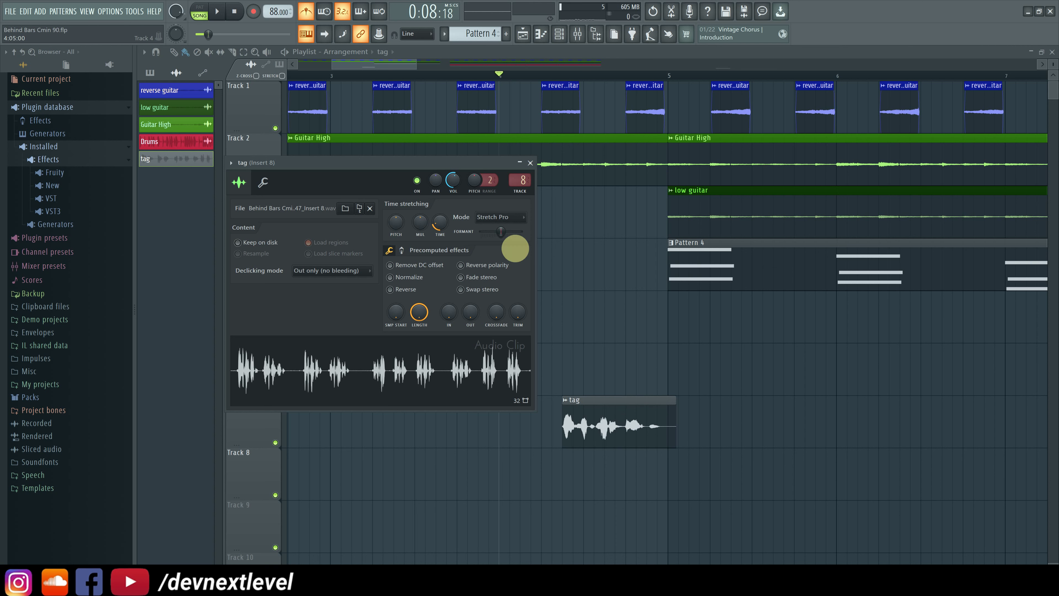
# Step: Select bar 4 of the playlist as the playback range and reopen the tag clip's settings
pyautogui.moveTo(667, 77); pyautogui.dragTo(500, 88)
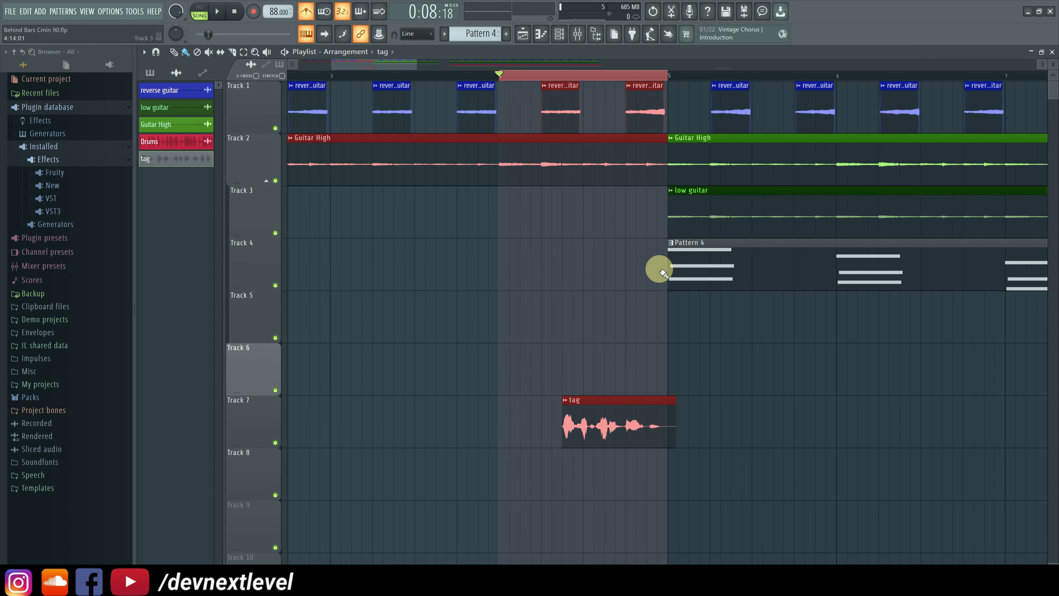
pyautogui.click(550, 239)
pyautogui.click(625, 413)
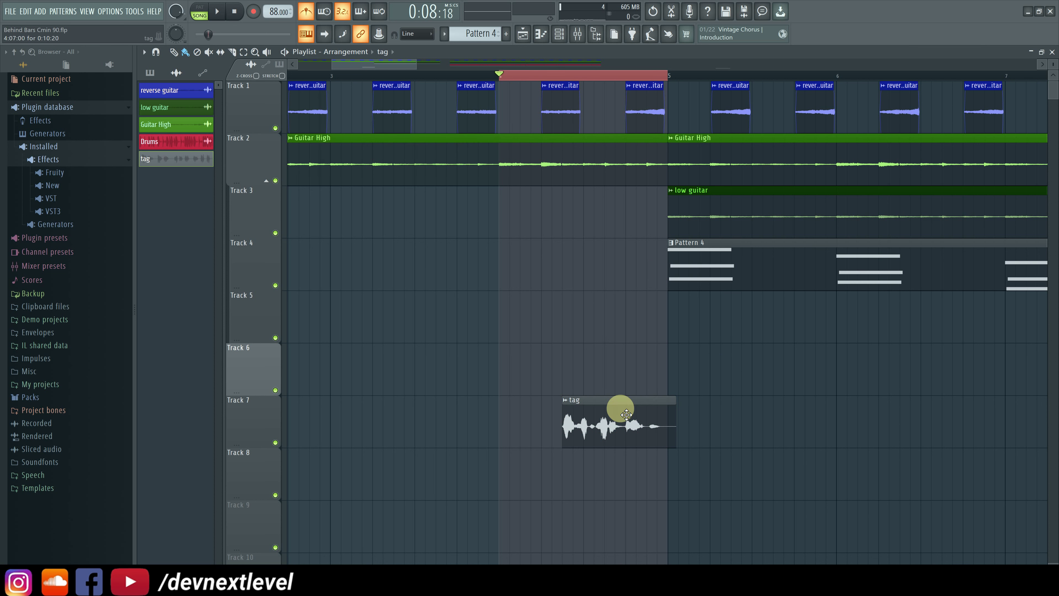
pyautogui.doubleClick(626, 412)
# Step: Try a formant shift of -800 cents on the tag while the selected bar plays, and reset it
pyautogui.press('space')
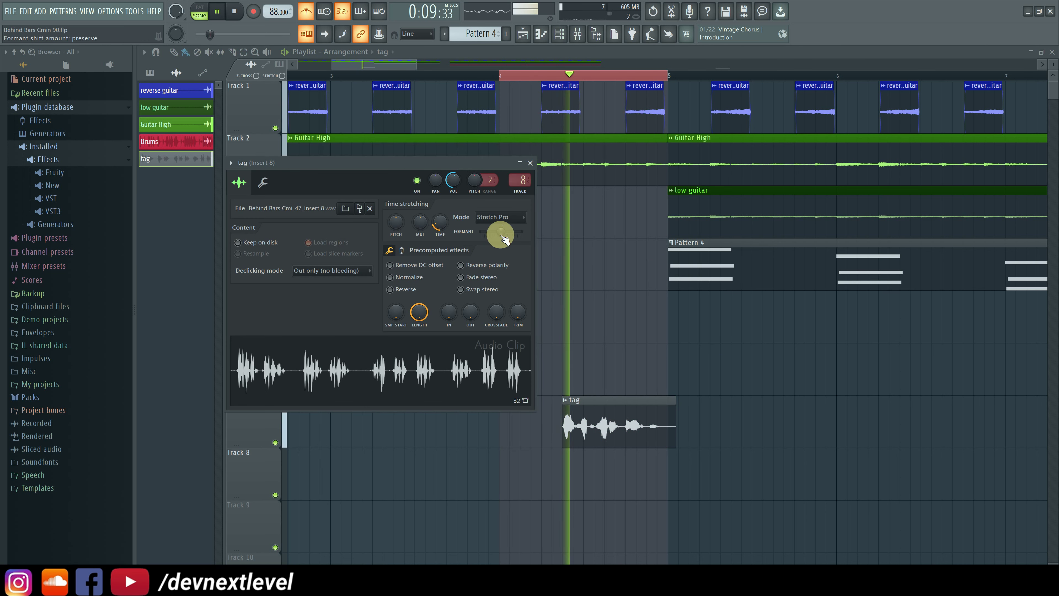
pyautogui.moveTo(504, 237)
pyautogui.mouseDown()
pyautogui.moveTo(511, 228)
pyautogui.moveTo(488, 231)
pyautogui.mouseUp()
pyautogui.press('space')
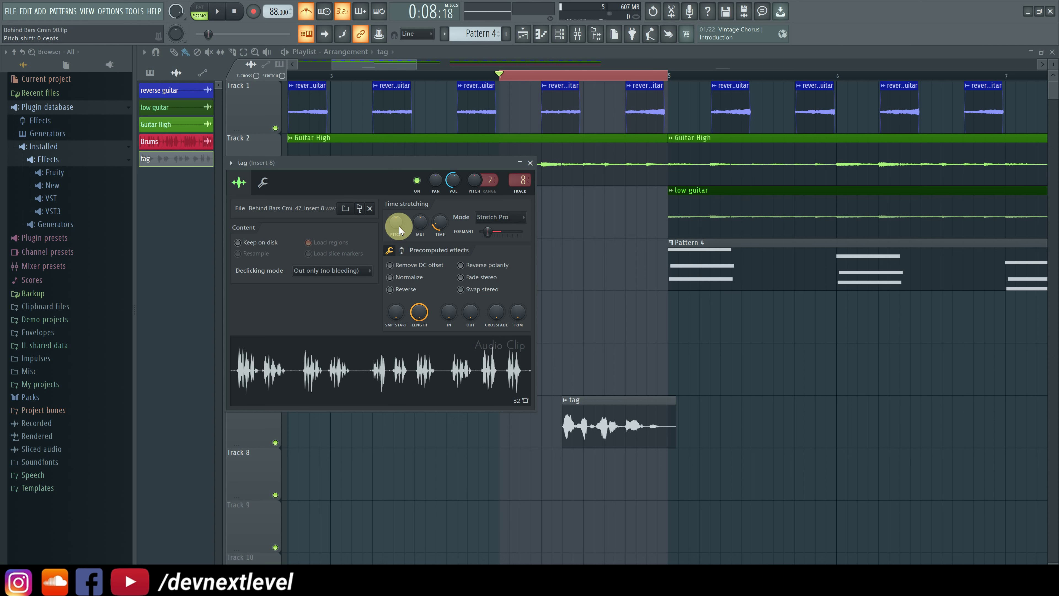
pyautogui.rightClick(495, 236)
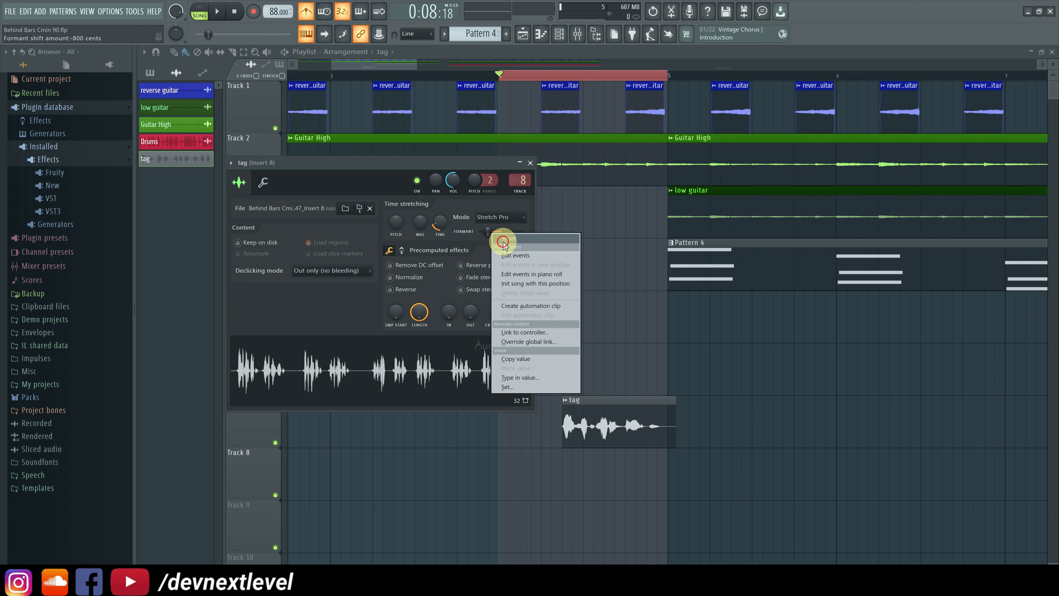
pyautogui.click(503, 241)
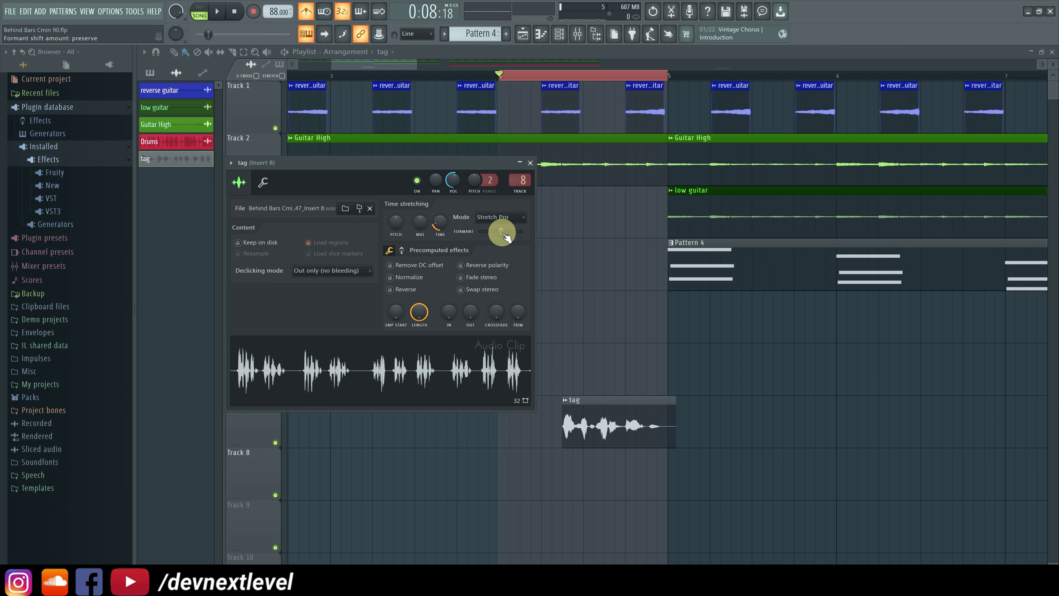
# Step: Raise the tag's formant shift slightly above its default while the selected bar plays
pyautogui.press('space')
pyautogui.moveTo(506, 236); pyautogui.dragTo(510, 235)
pyautogui.press('space')
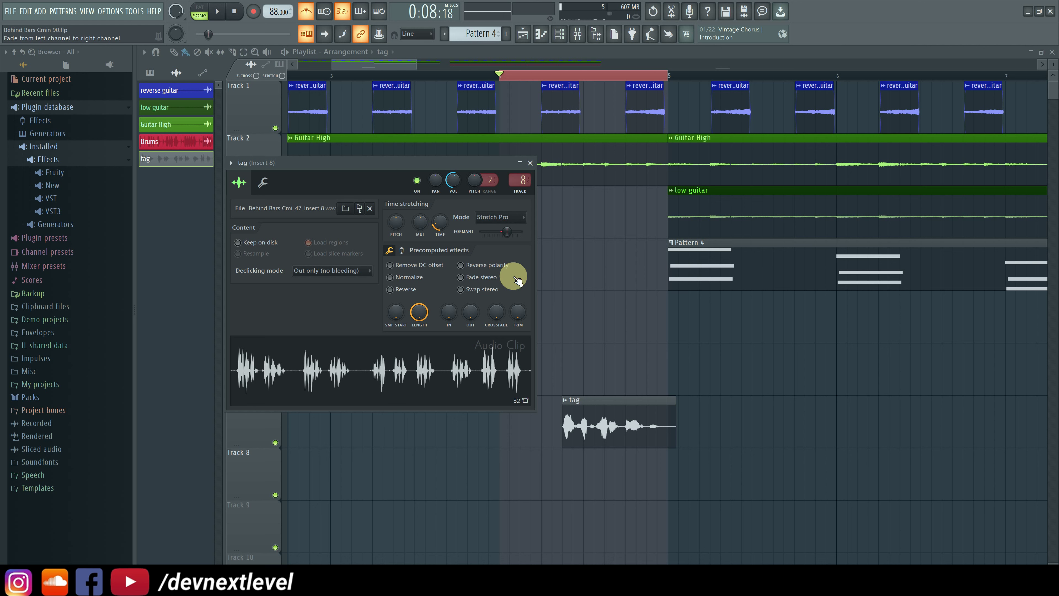